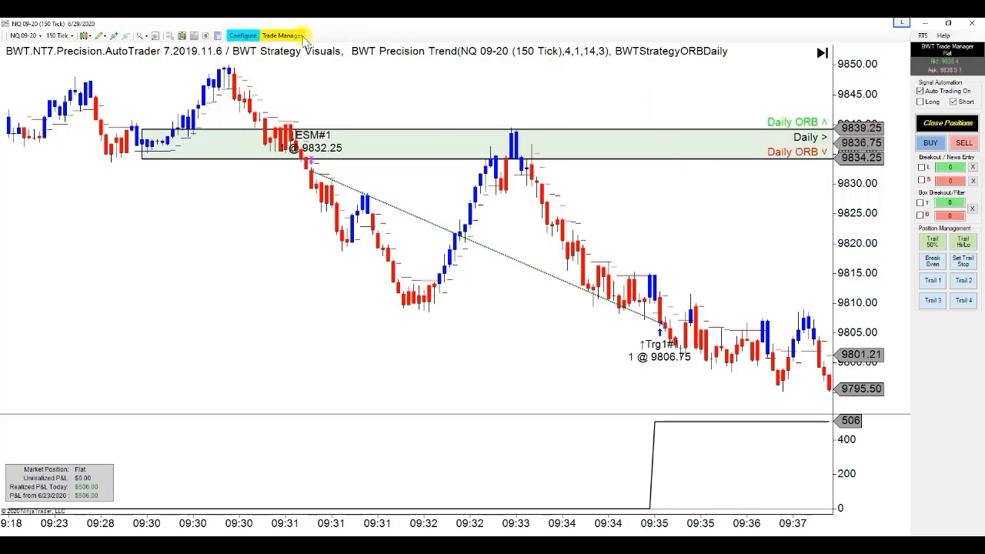
Step: Review the NQ 09-20 150 Tick strategy's trade management settings, including daily P&L limits, profit targets and stop loss
left_click(242, 36)
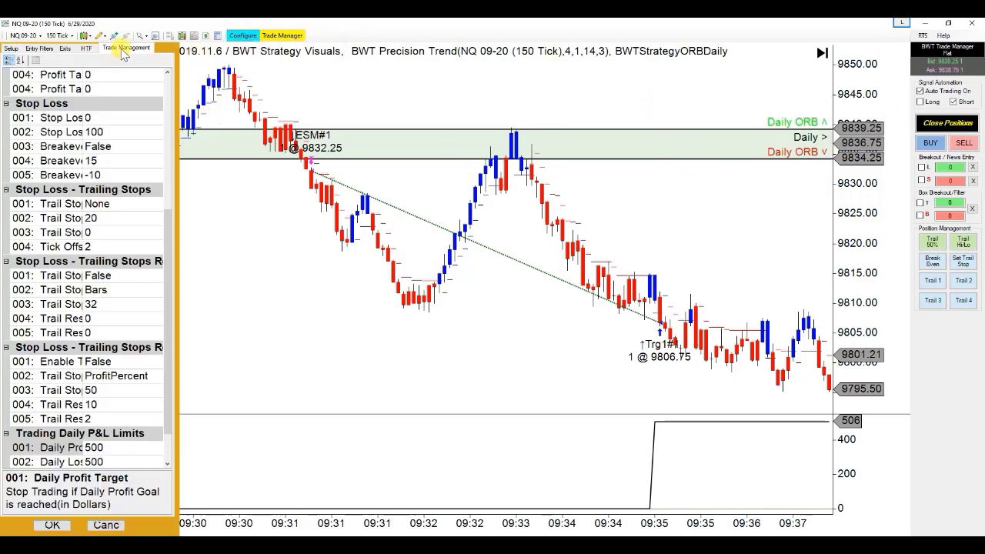
scroll(130, 300, "down", 1)
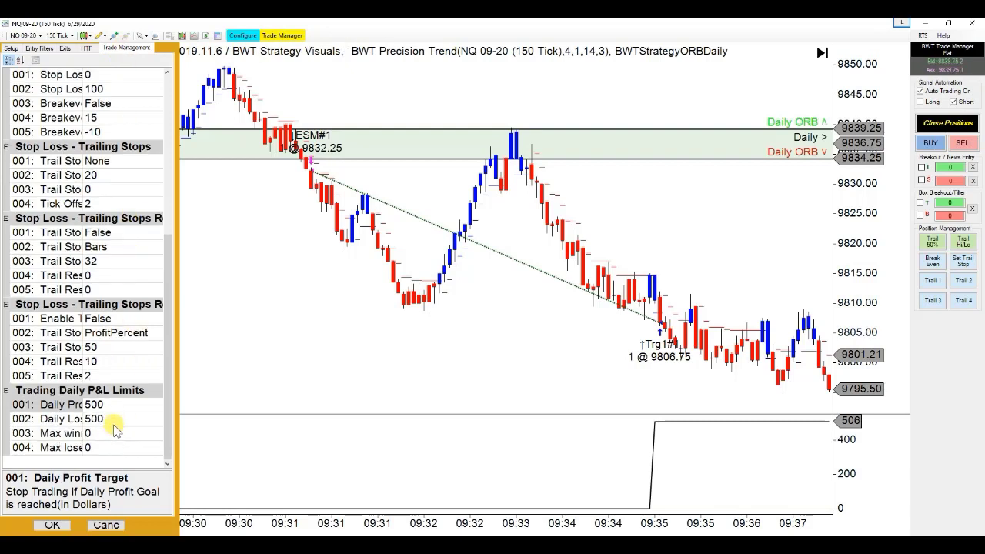
scroll(121, 378, "up", 6)
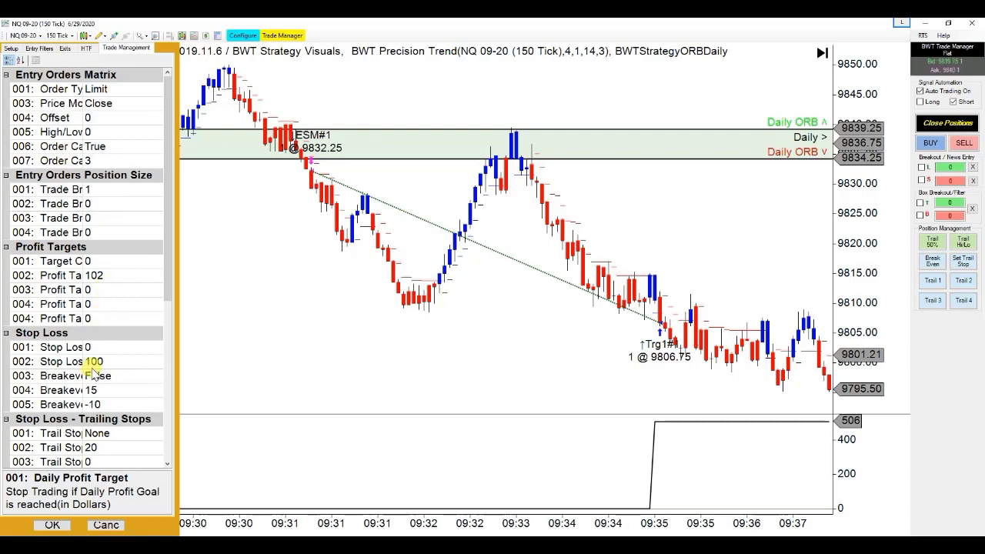
left_click(241, 36)
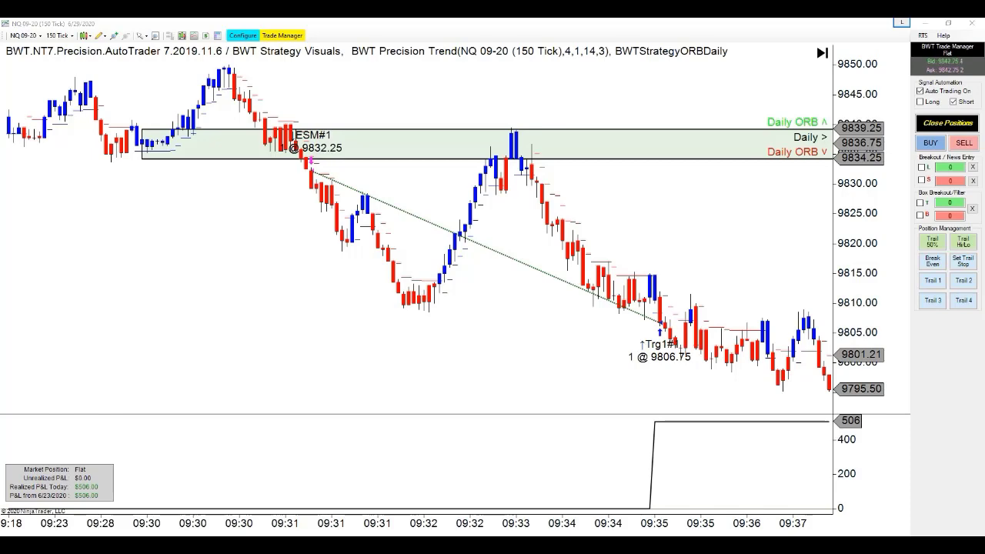
Step: Examine the overnight trading range between the blue lines on the MNQ 09-20 5-minute chart, enlarged, and move that chart away
left_click_drag(0, 153, 366, 125)
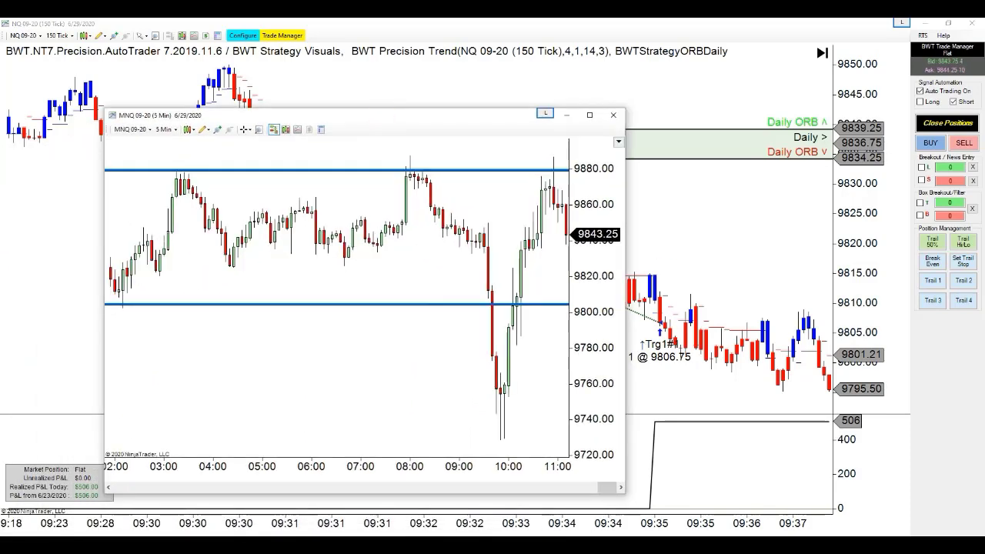
left_click(589, 116)
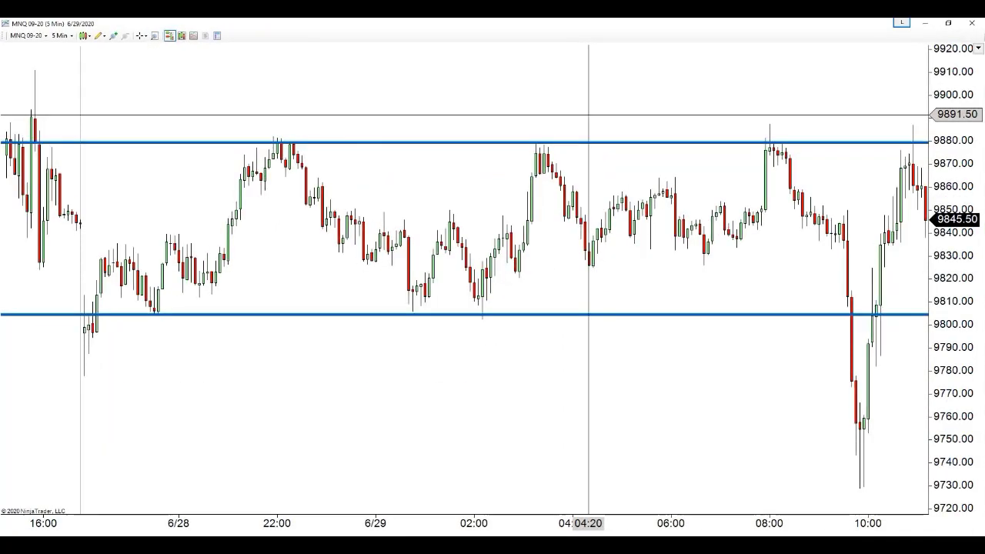
left_click_drag(410, 381, 444, 384)
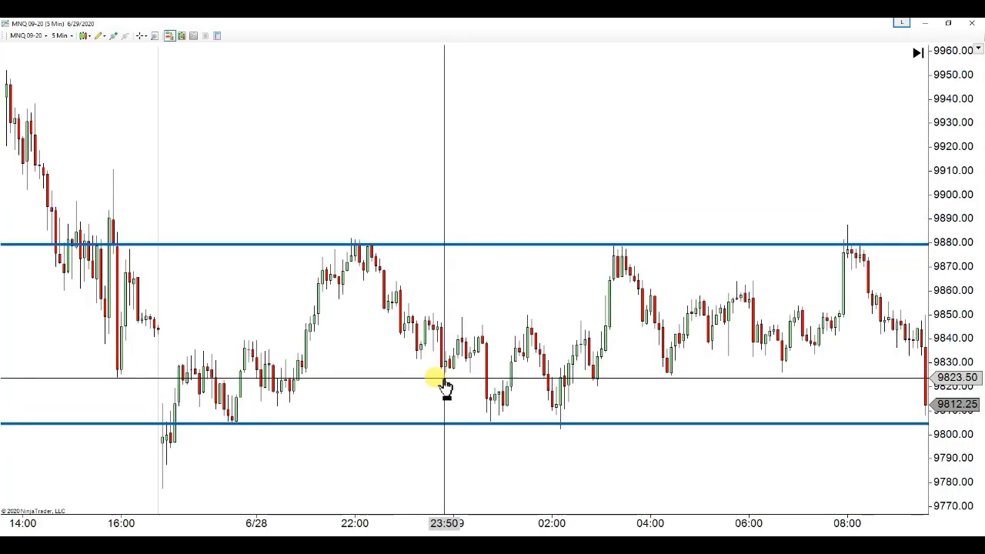
scroll(713, 486, "up", 5)
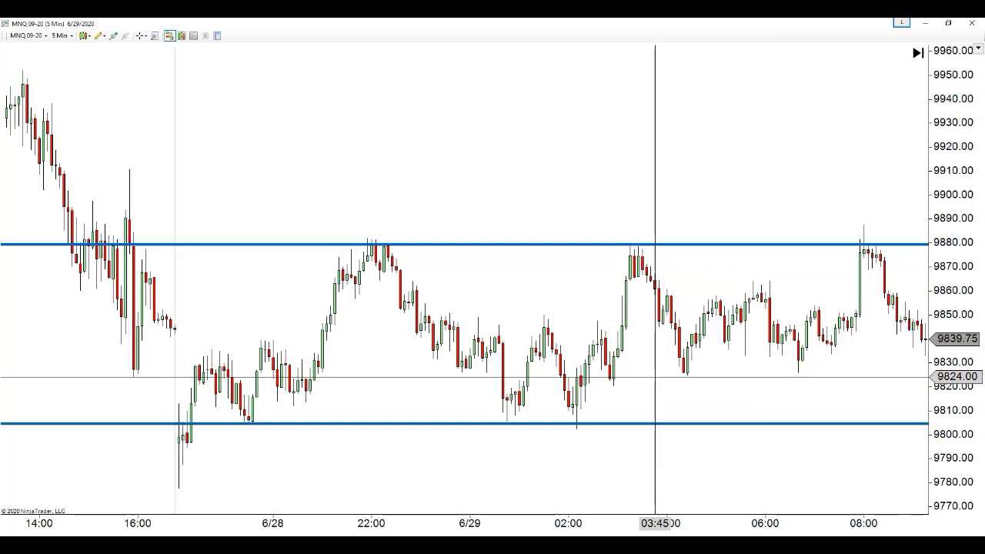
left_click_drag(724, 29, 0, 151)
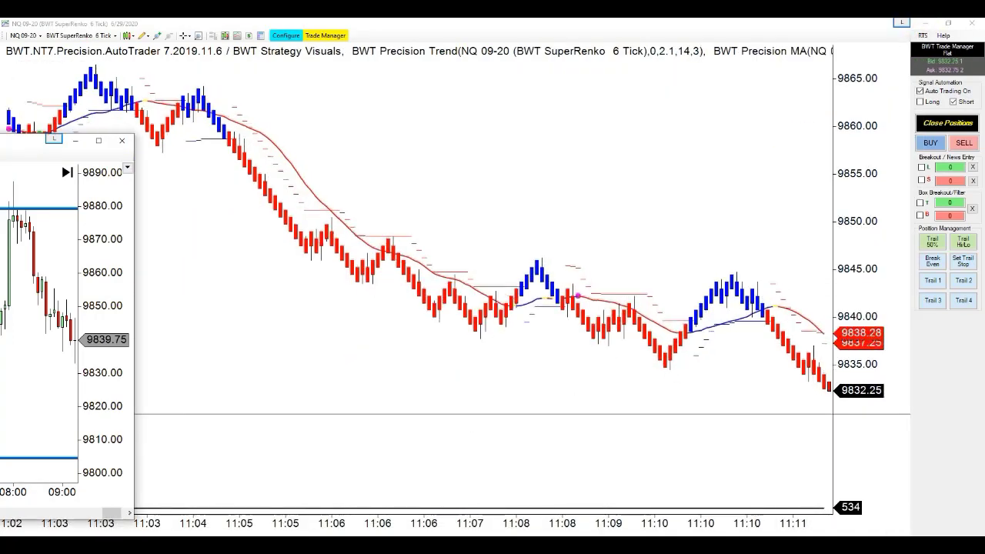
Step: Look back through the NQ 09-20 SuperRenko 6 Tick chart from about 10:00 to the short trades between 10:08 and 10:11
scroll(822, 51, "up", 15)
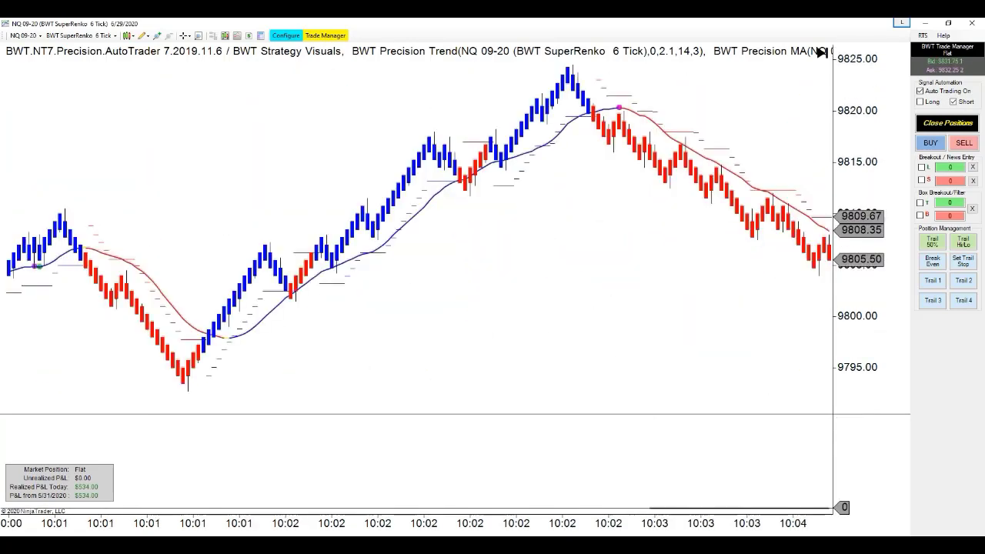
left_click_drag(777, 354, 193, 372)
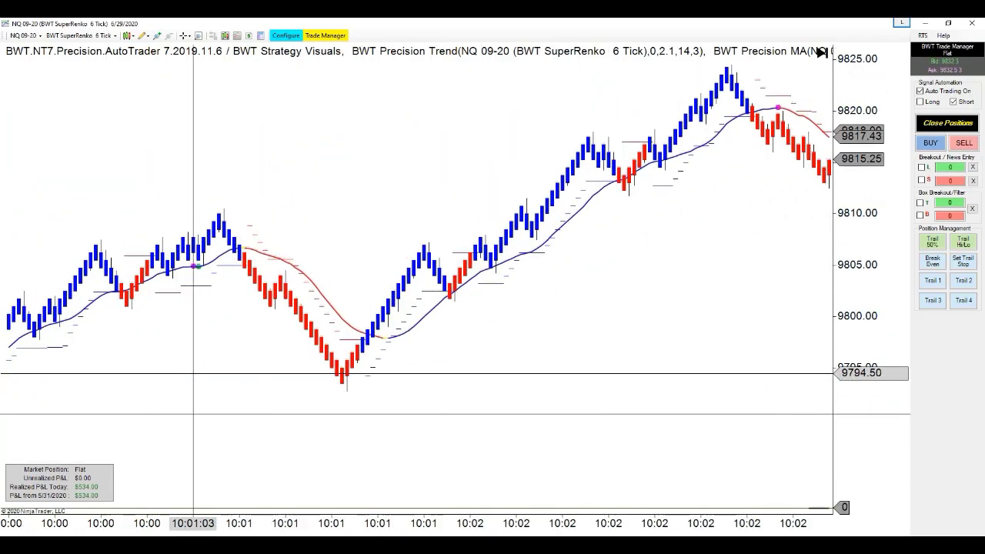
left_click_drag(695, 369, 330, 389)
left_click_drag(631, 377, 280, 385)
left_click_drag(608, 281, 544, 279)
mouse_move(615, 203)
left_mouse_down()
mouse_move(500, 203)
mouse_move(292, 236)
left_mouse_up()
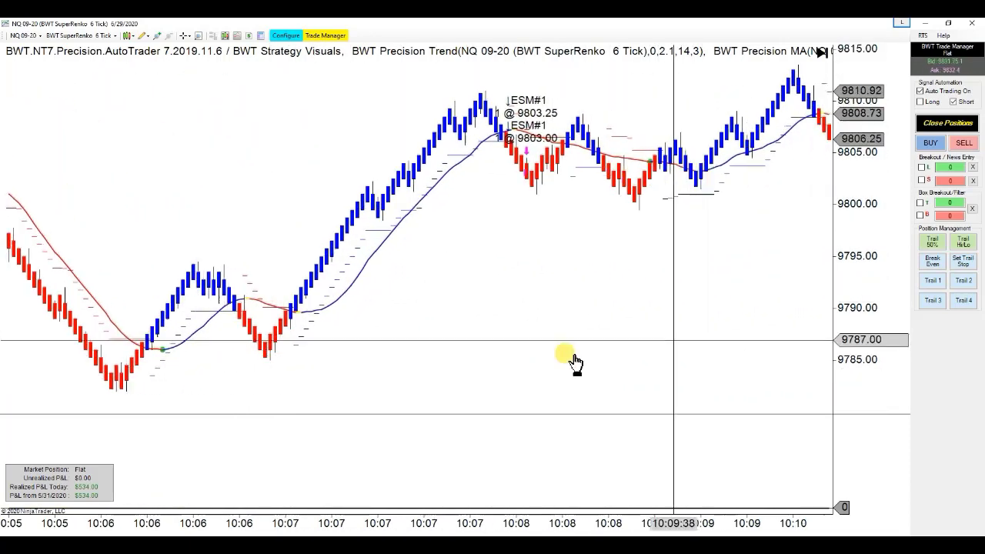
left_click_drag(567, 293, 264, 369)
left_click_drag(550, 117, 644, 137)
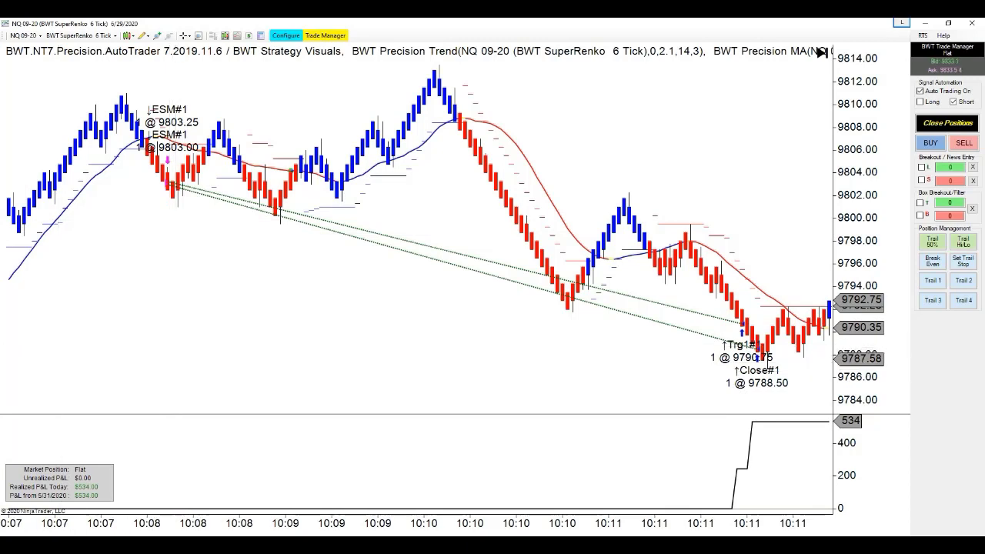
Step: Compare the short trades with the MNQ 5-minute chart's morning and overnight bars, return to the latest bar and move the chart away
left_click_drag(0, 157, 236, 103)
left_click_drag(381, 397, 308, 384)
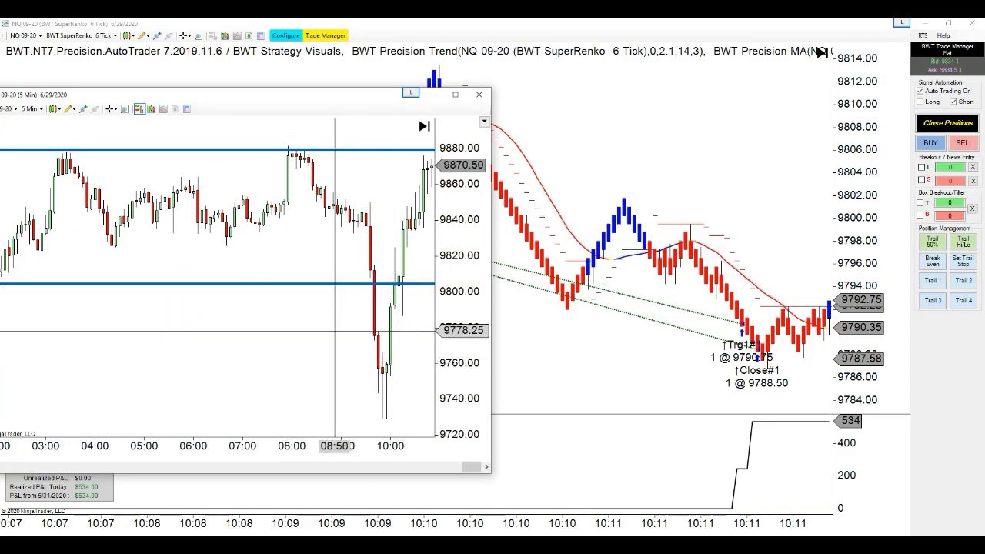
scroll(335, 331, "up", 8)
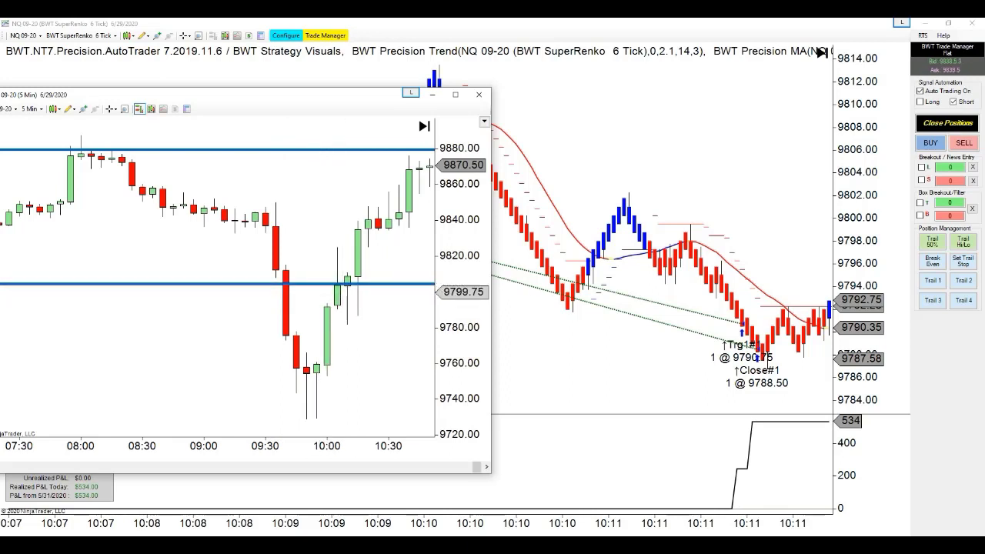
left_click_drag(164, 323, 375, 343)
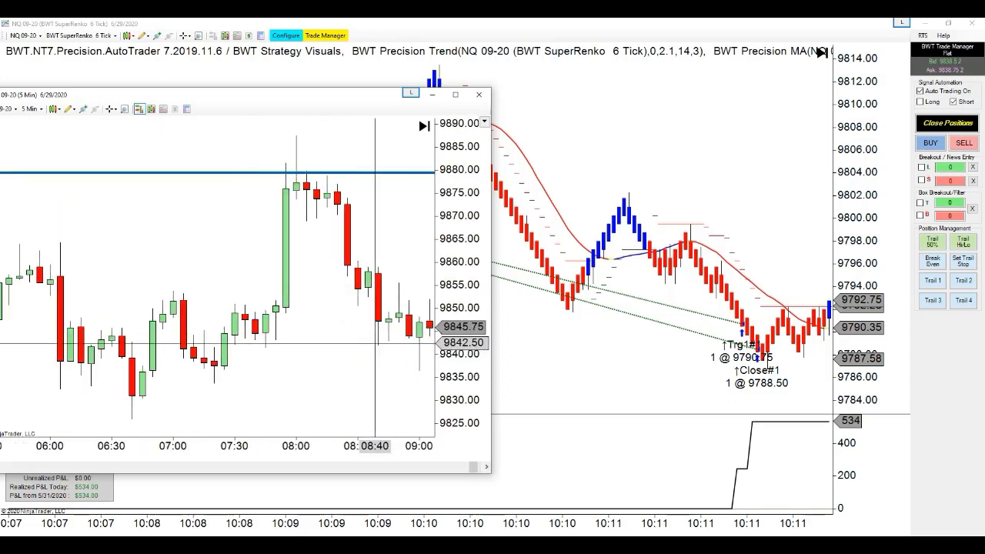
left_click_drag(185, 254, 466, 254)
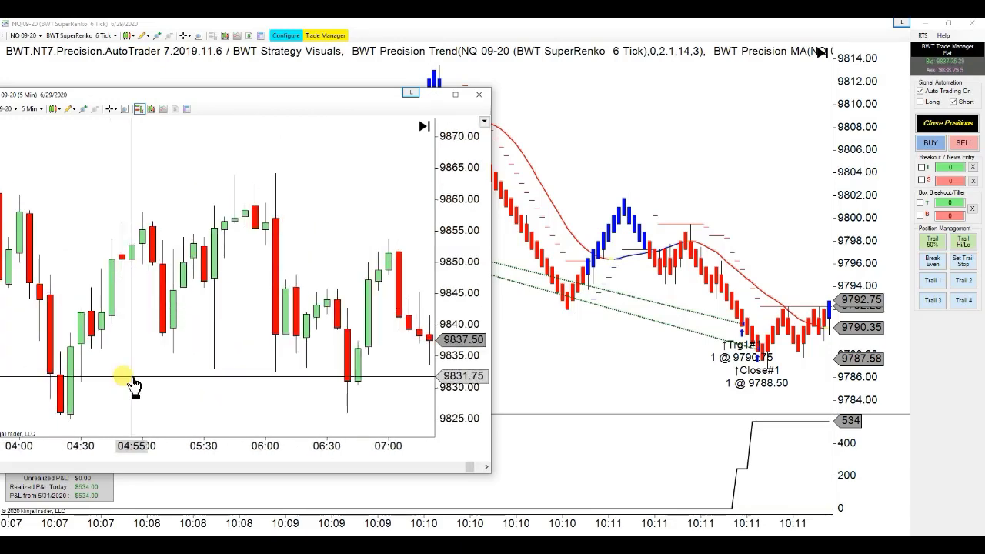
left_click_drag(132, 385, 391, 350)
left_click_drag(157, 356, 281, 354)
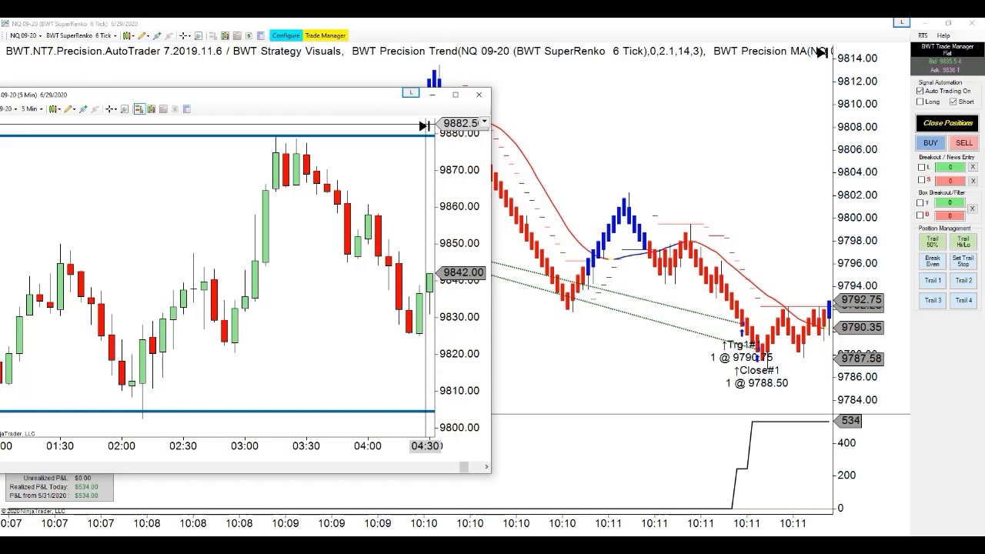
left_click(425, 124)
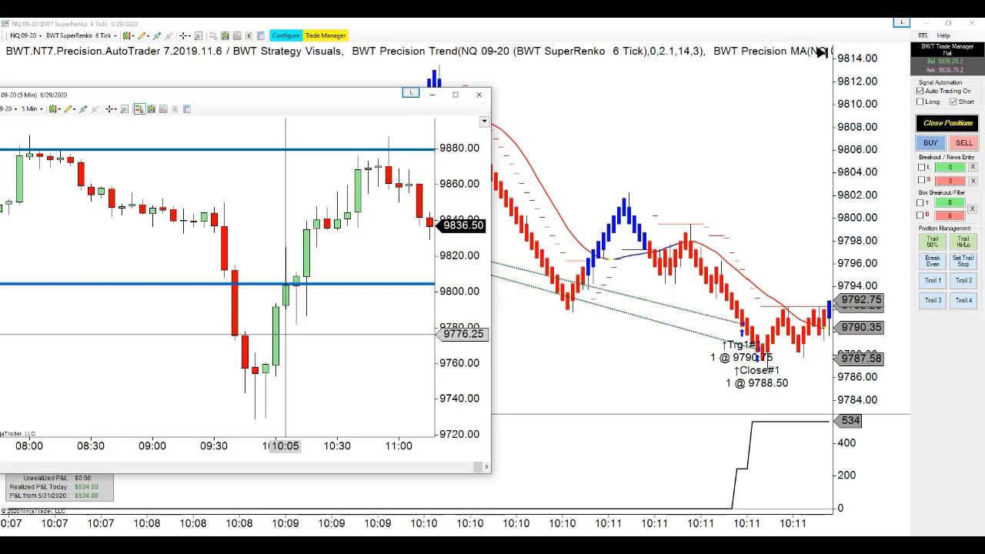
left_click_drag(336, 102, 0, 101)
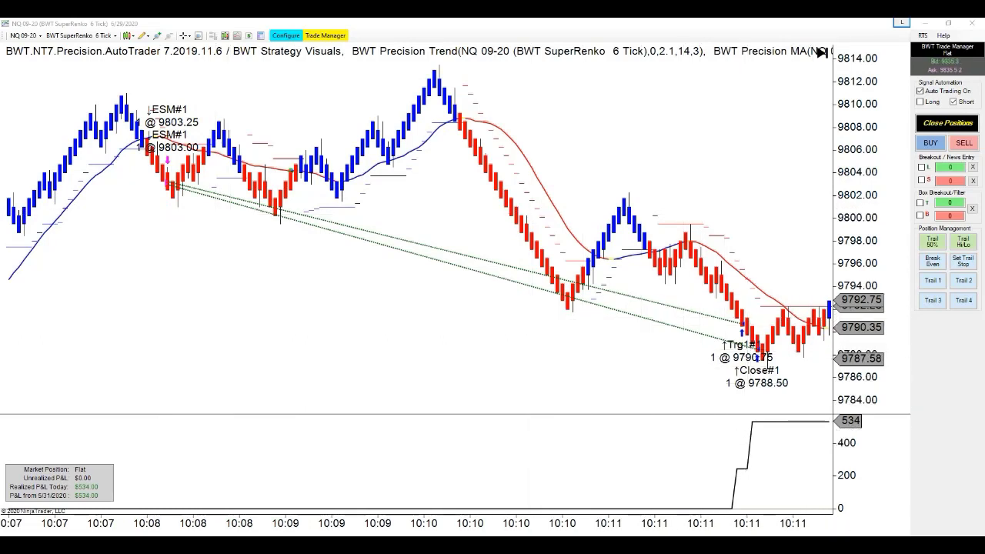
Step: Check the SuperRenko strategy's trade management settings and close them, and view the price action following the trade exits
left_click(283, 36)
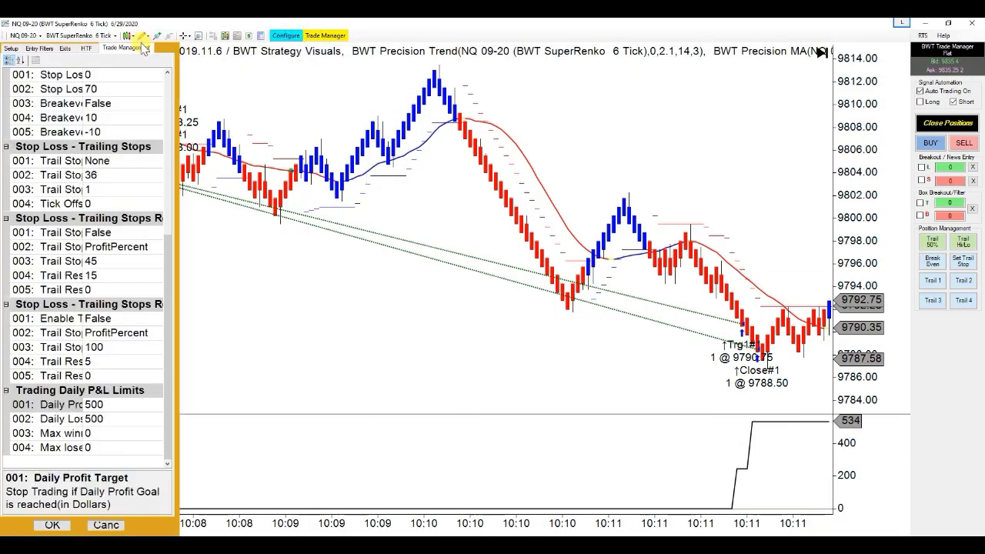
left_click(284, 36)
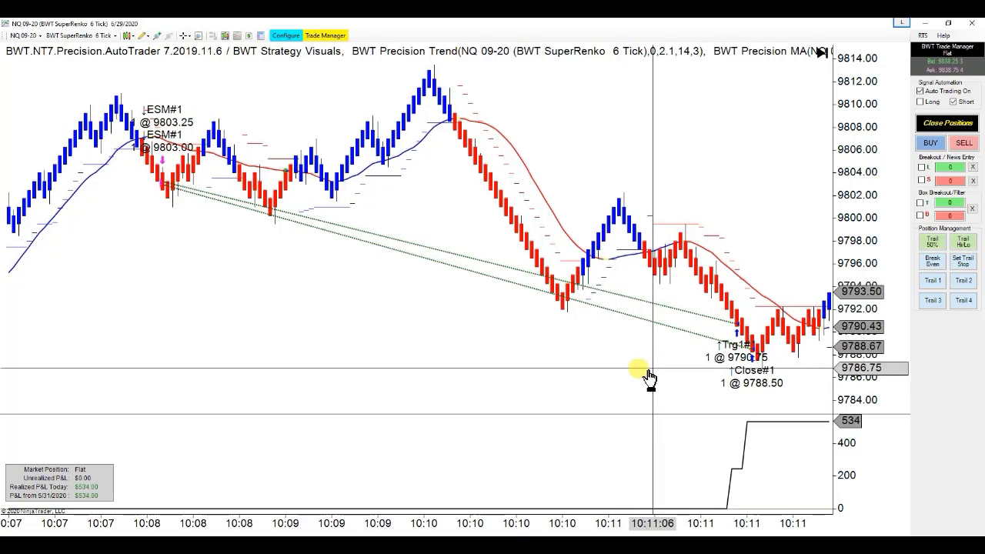
left_click_drag(759, 357, 568, 379)
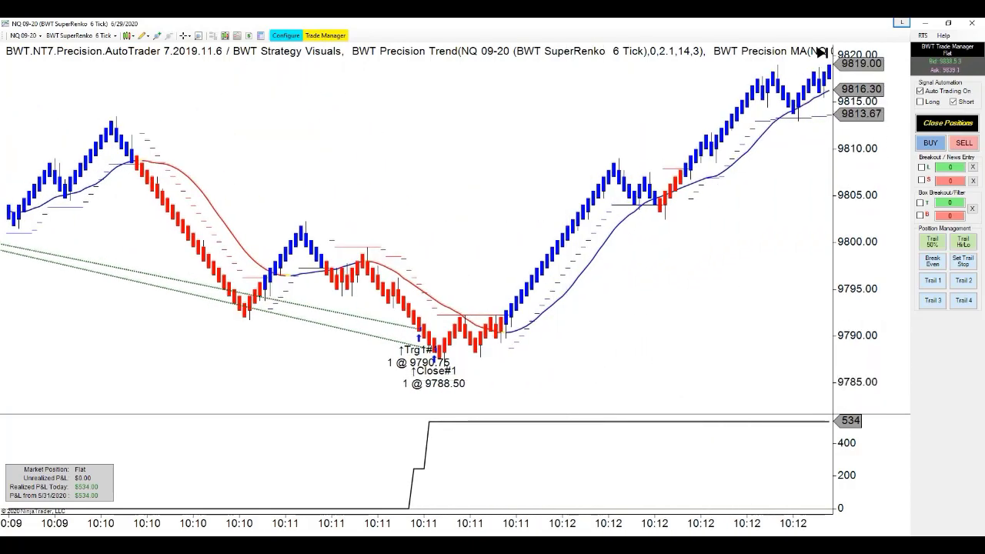
Step: Bring the MNQ 09-20 chart back, switch it to the 15-minute interval and examine price against the range lines
left_click_drag(0, 193, 368, 98)
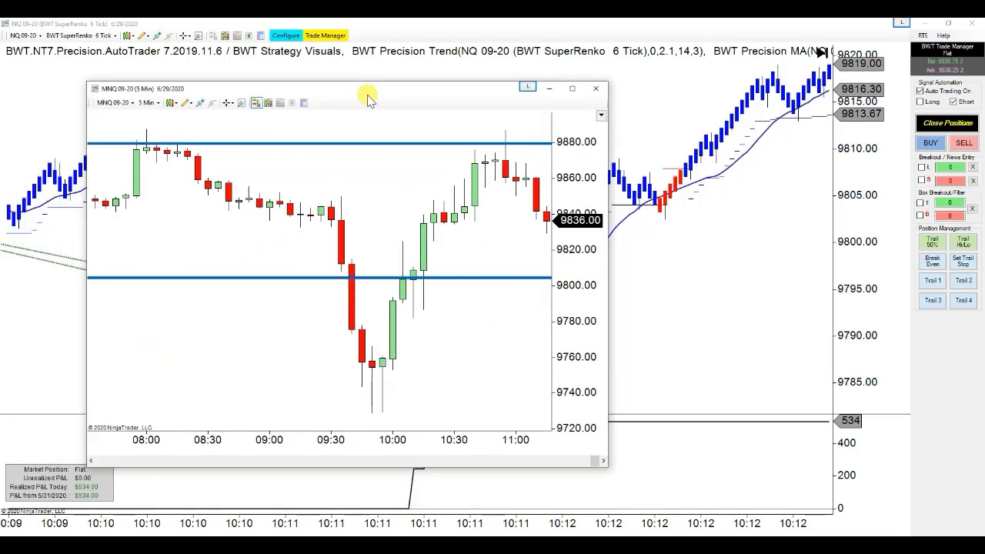
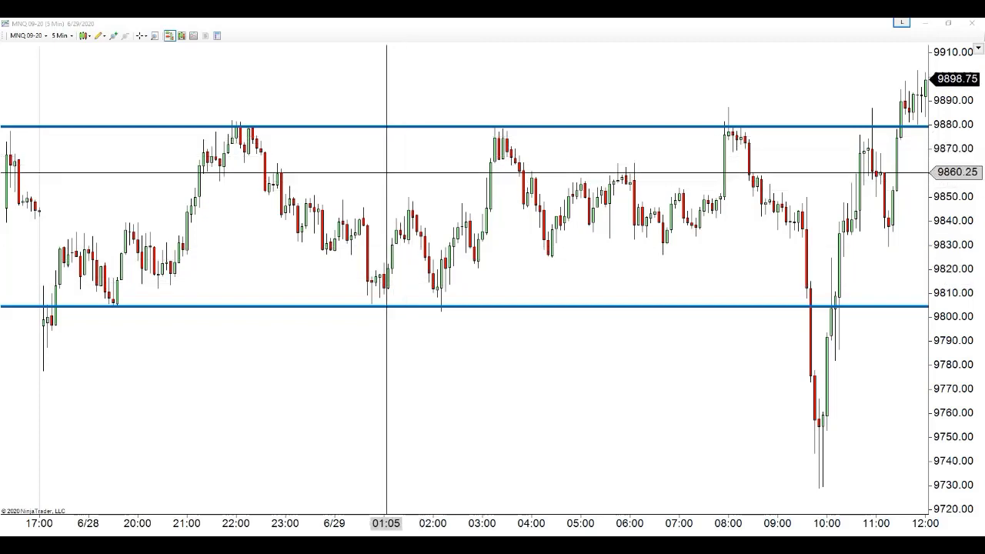
right_click(405, 151)
mouse_move(413, 160)
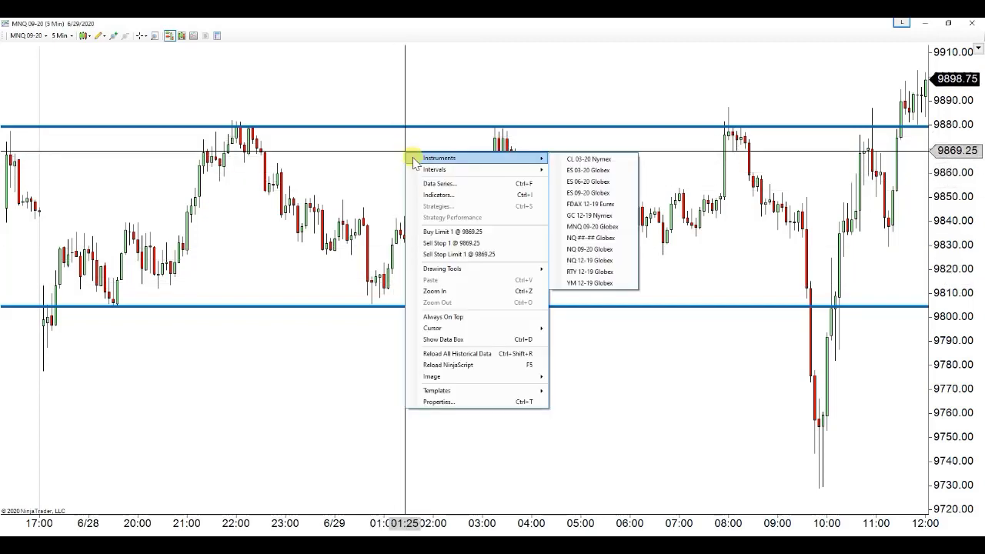
mouse_move(473, 170)
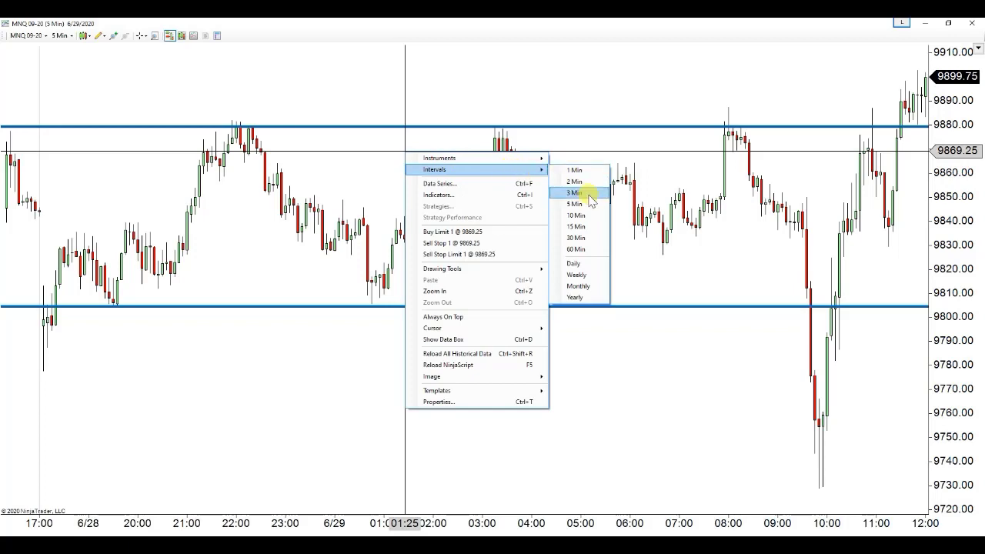
left_click(605, 226)
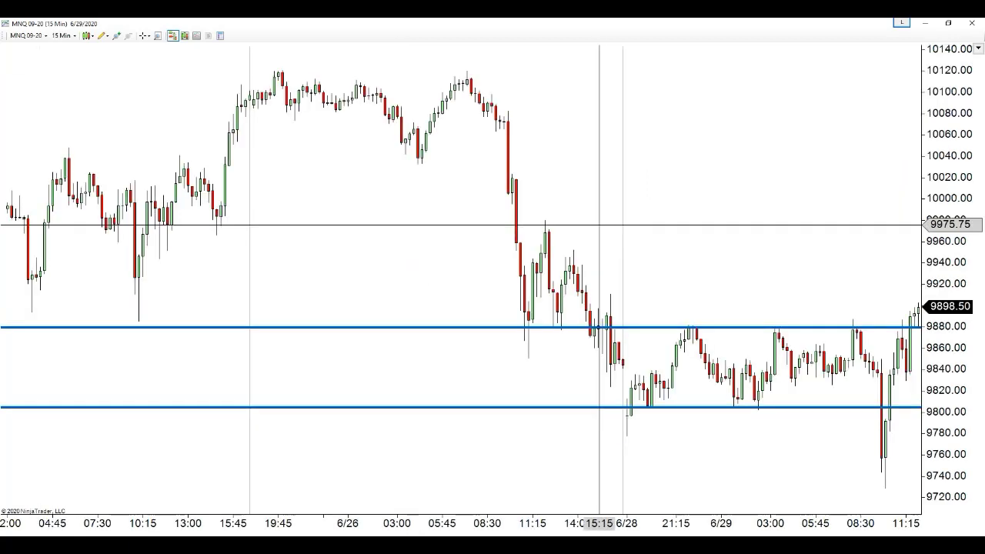
left_click_drag(663, 227, 486, 381)
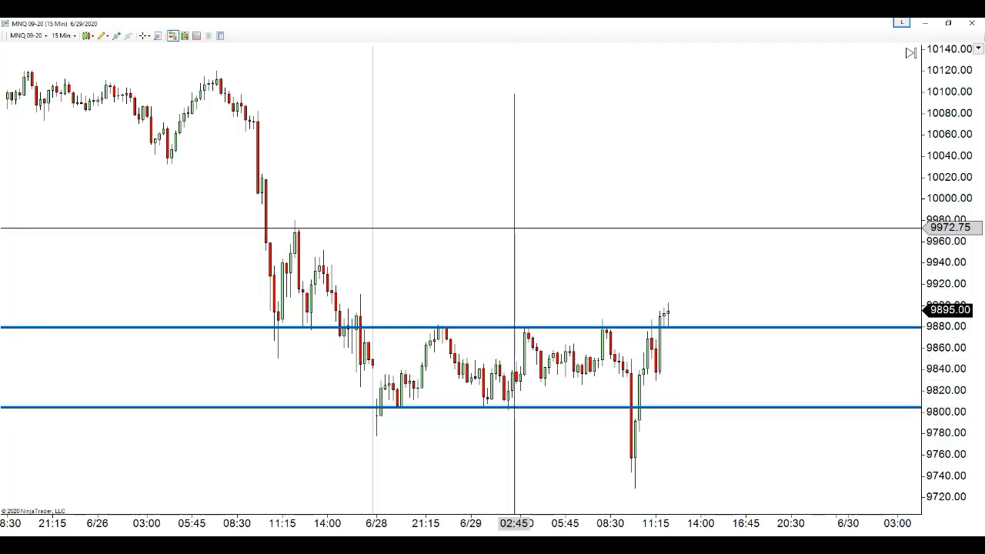
Step: Switch the MNQ 09-20 chart to the 1-minute interval and compress it to show the session from 6/28 through 6/29
right_click(501, 159)
mouse_move(562, 176)
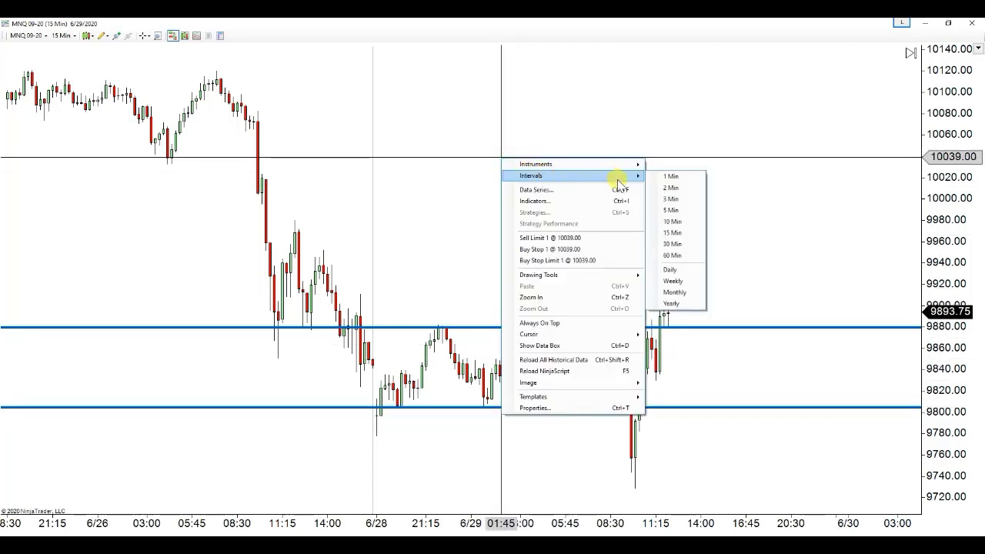
left_click(661, 178)
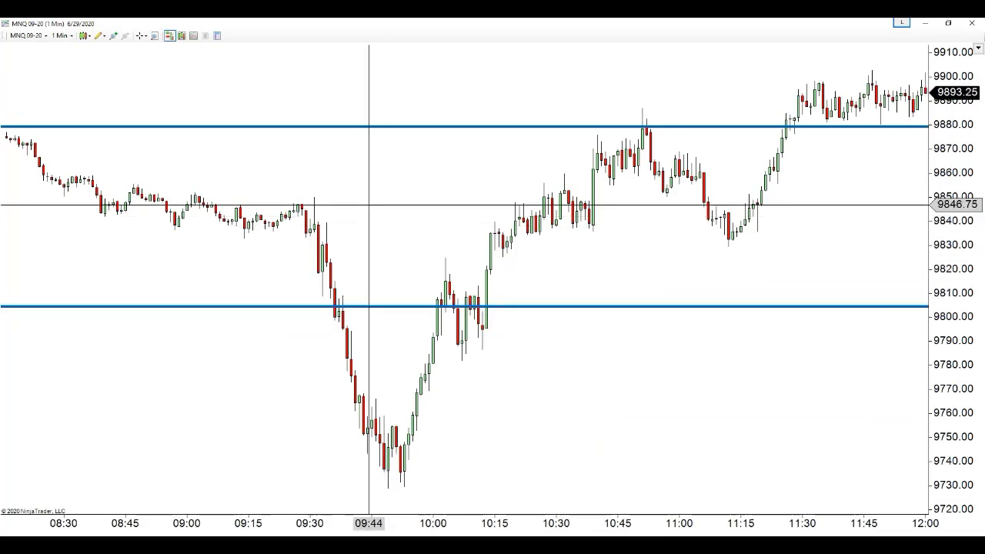
scroll(369, 204, "up", 3)
scroll(369, 204, "down", 10)
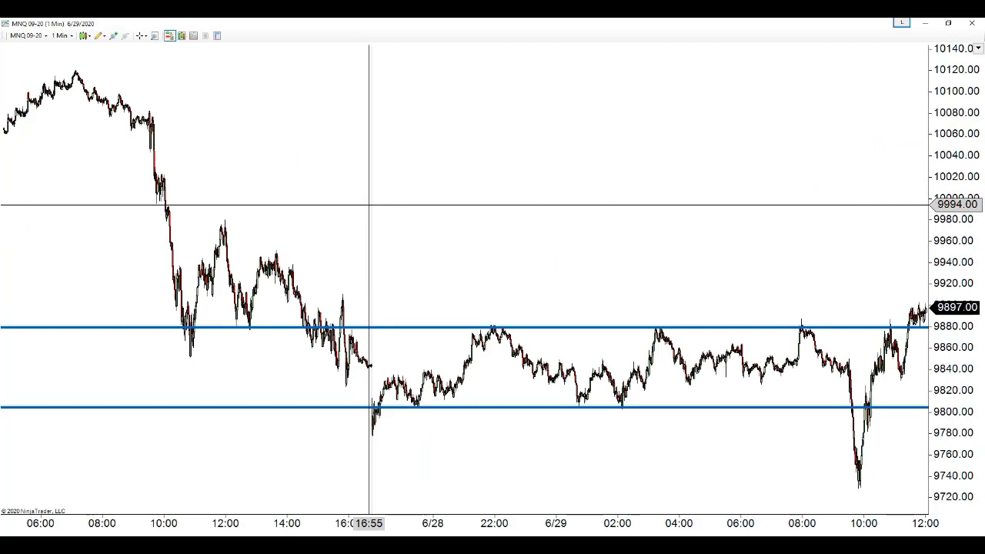
left_click_drag(482, 229, 352, 338)
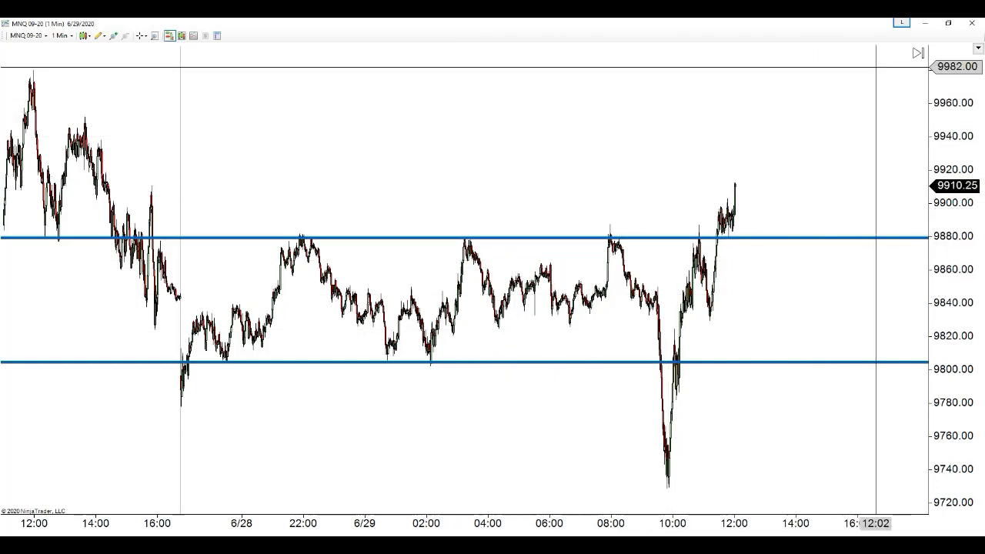
Step: Minimize the MNQ chart and bring the 10:08 short entries back into view on the SuperRenko chart
left_click(924, 23)
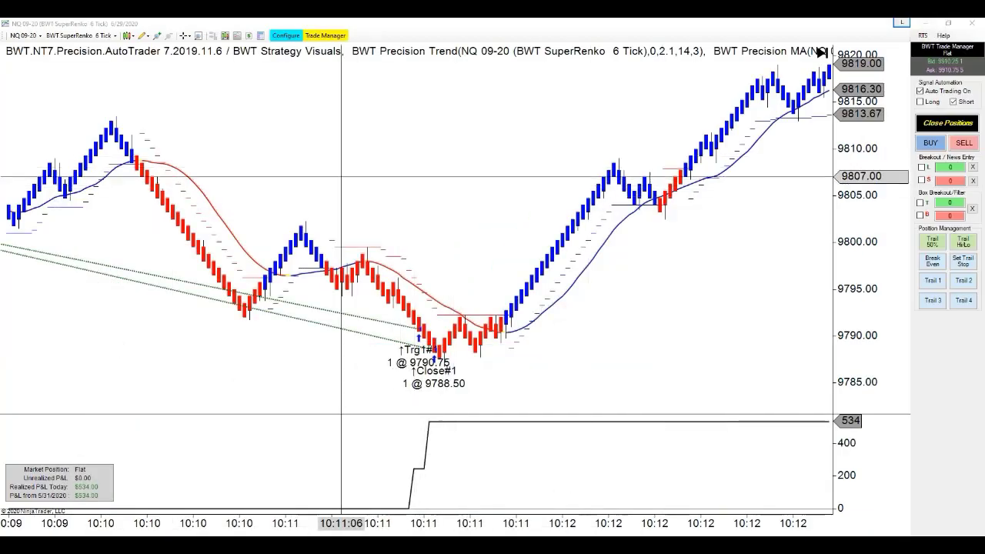
left_click_drag(254, 132, 583, 137)
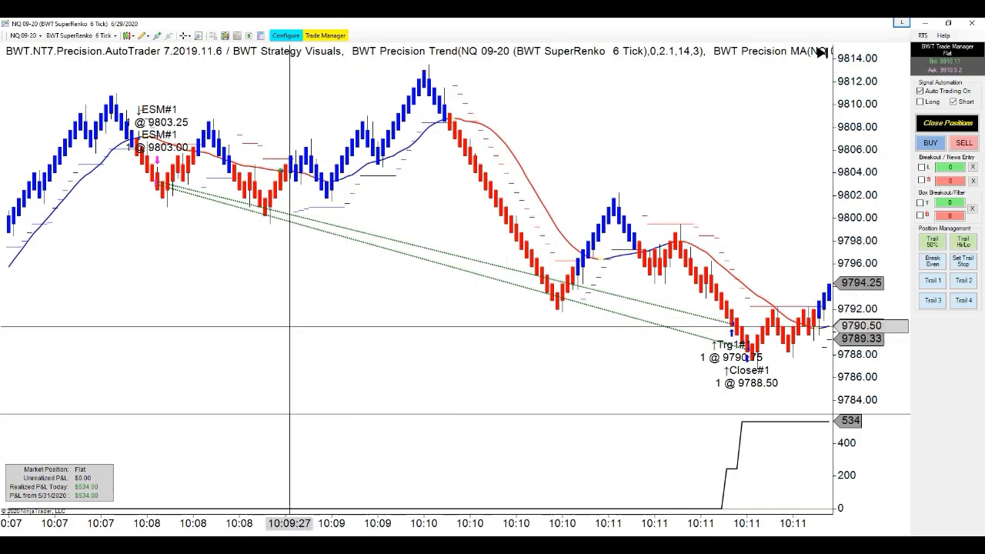
Step: Check the SuperRenko strategy's profit target, stop loss and trailing stop settings, review its session times and other entry filters, and close the settings
left_click_drag(268, 325, 419, 312)
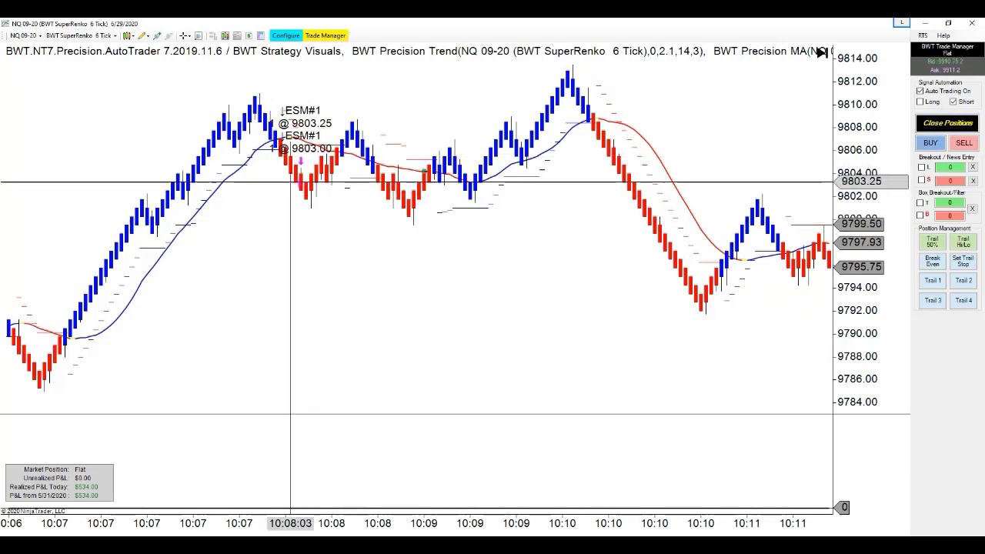
left_click(286, 36)
scroll(108, 161, "up", 6)
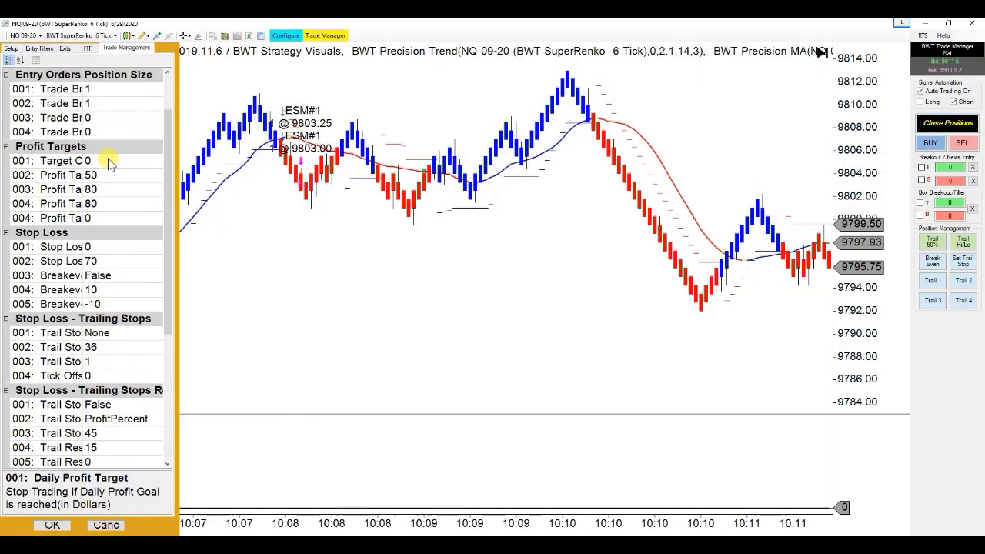
left_click(38, 48)
scroll(97, 160, "down", 5)
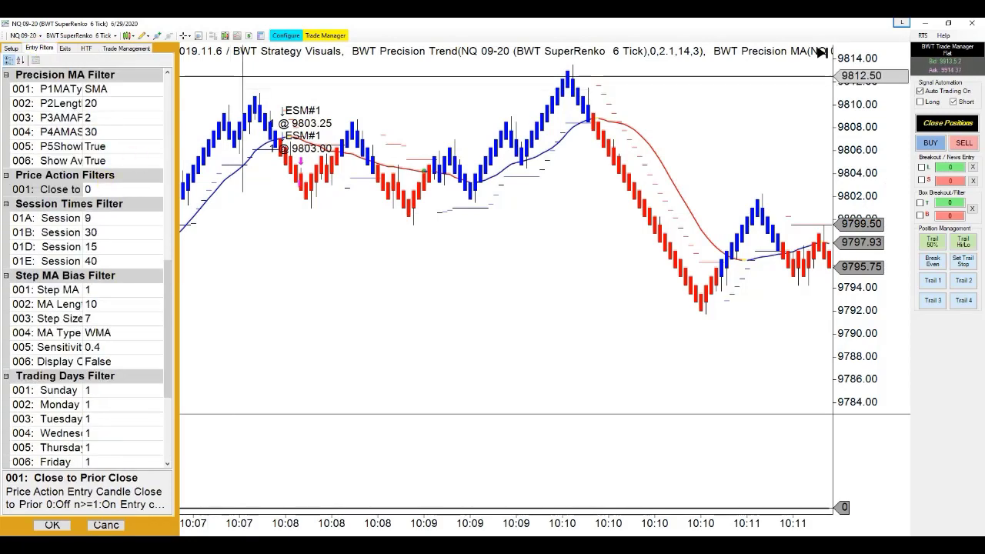
left_click(283, 37)
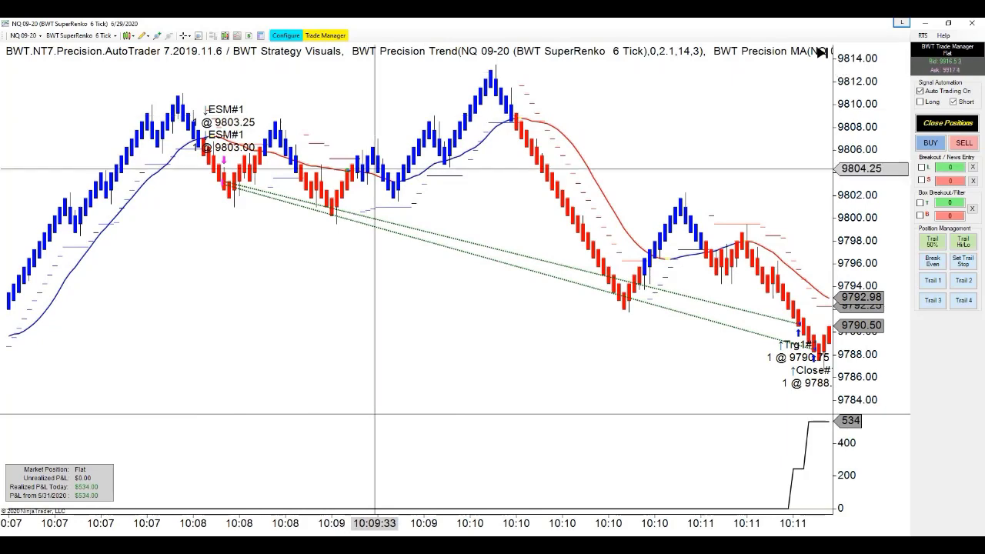
Step: Examine the price action after the 10:11 trade exits and return to the view spanning the 10:08 short entries and their exits
left_click_drag(538, 363, 381, 355)
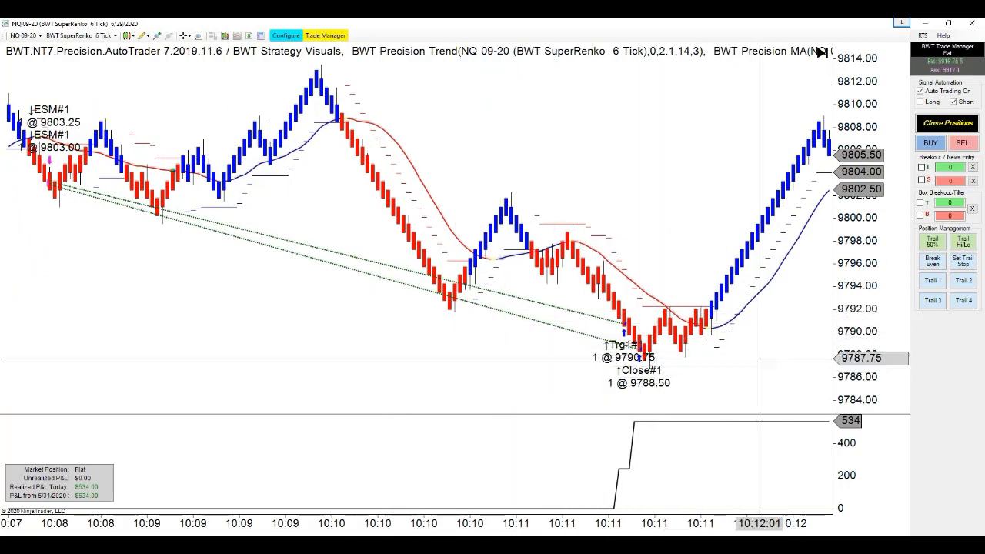
scroll(637, 382, "down", 3)
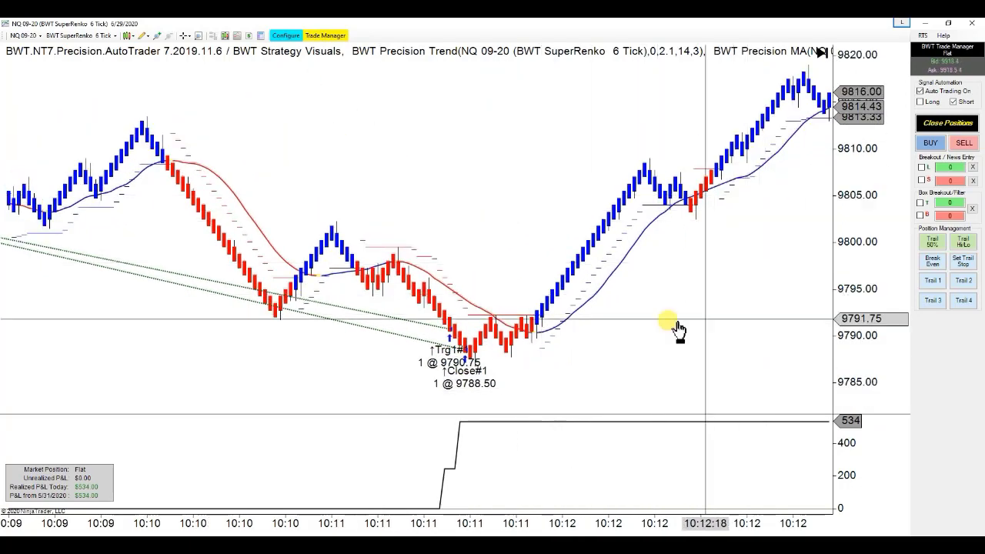
left_click_drag(739, 330, 616, 329)
scroll(340, 331, "up", 3)
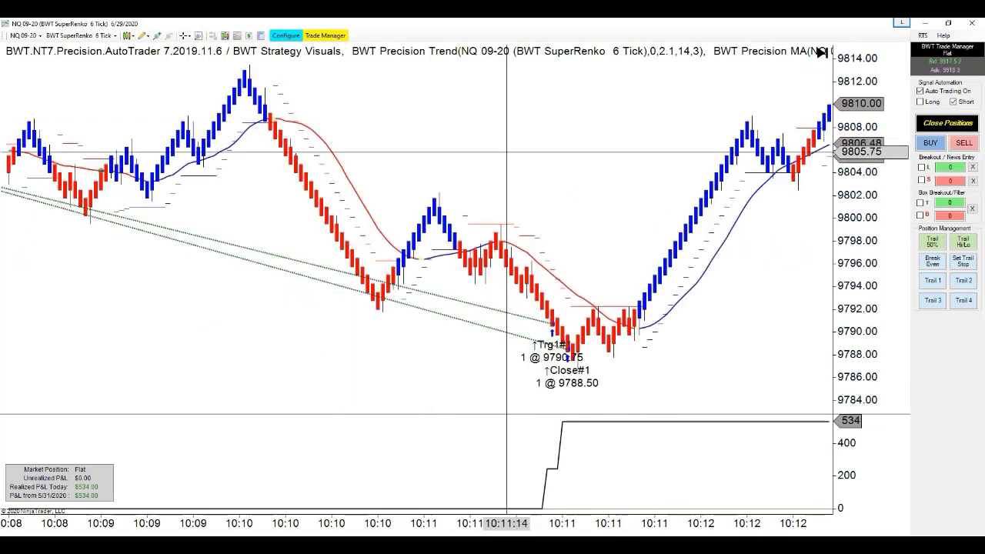
scroll(523, 331, "up", 1)
left_click_drag(264, 218, 422, 231)
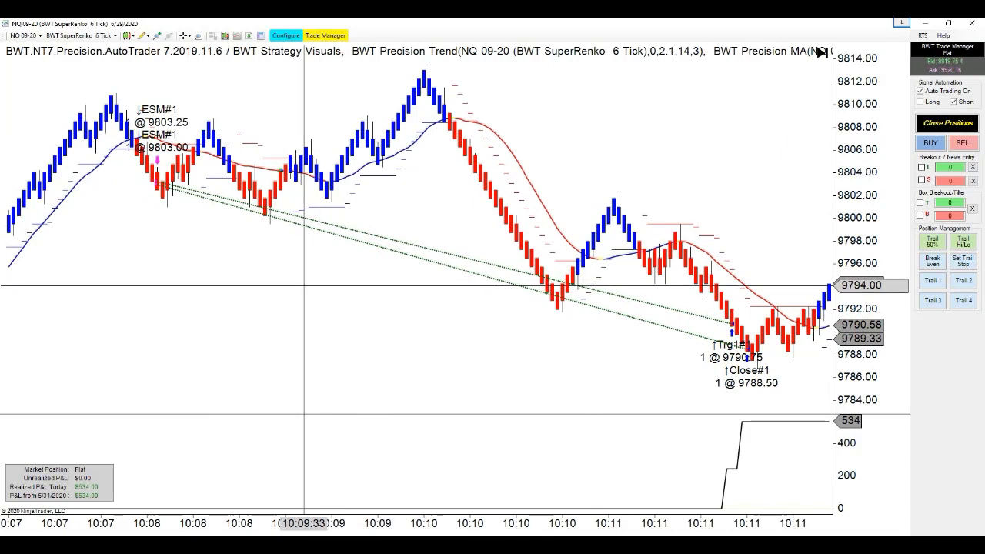